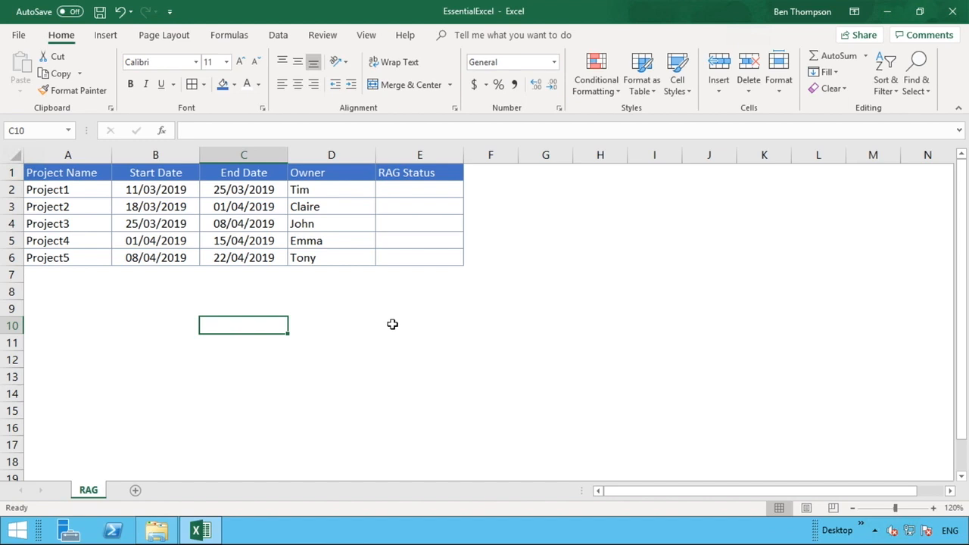
- Set the RAG Status of Project2 in cell E3 to Green from the list of allowed values
{"action": "left_click", "coordinate": [456, 205]}
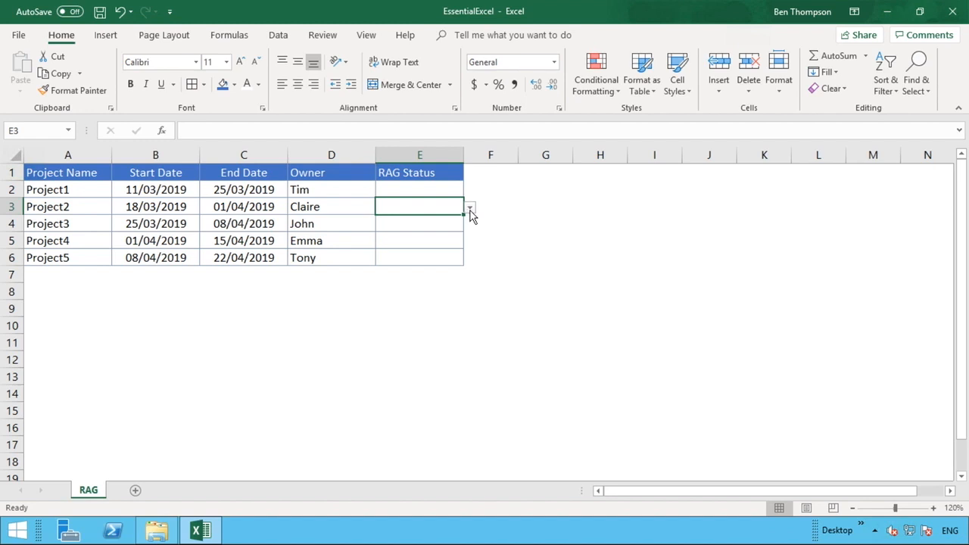
{"action": "left_click", "coordinate": [469, 210]}
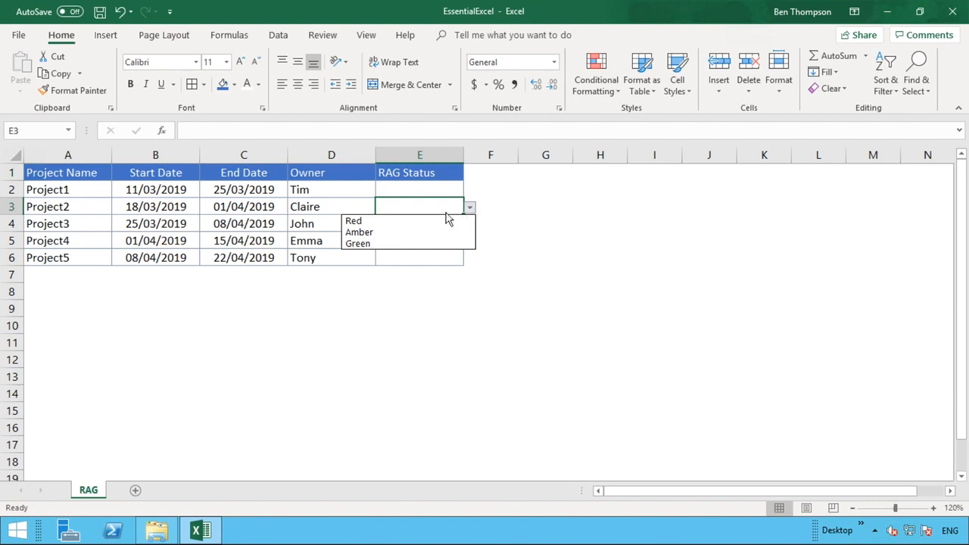
{"action": "left_click", "coordinate": [382, 244]}
{"action": "left_click", "coordinate": [455, 313]}
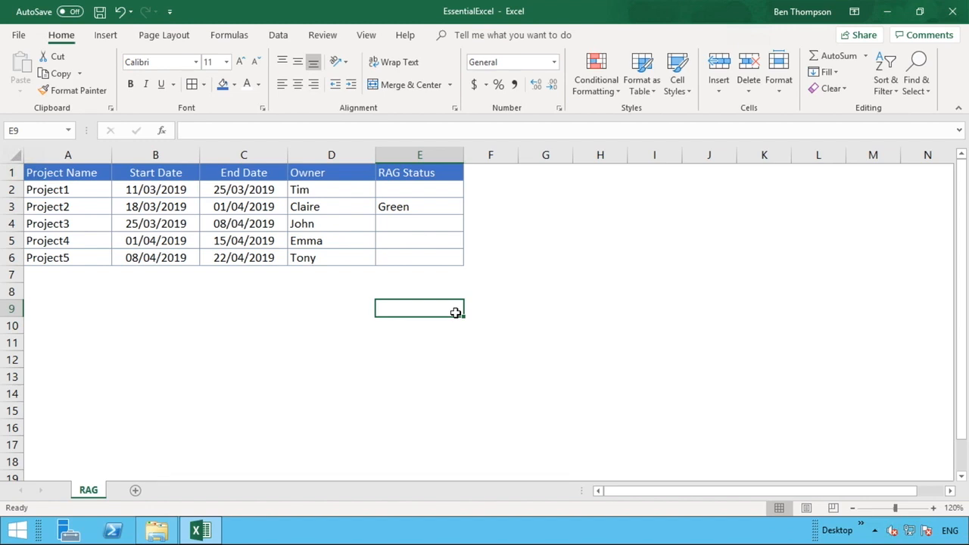
- Start a new conditional formatting rule for E2:E6 with the rule type "Format only cells that contain"
{"action": "left_click", "coordinate": [425, 209]}
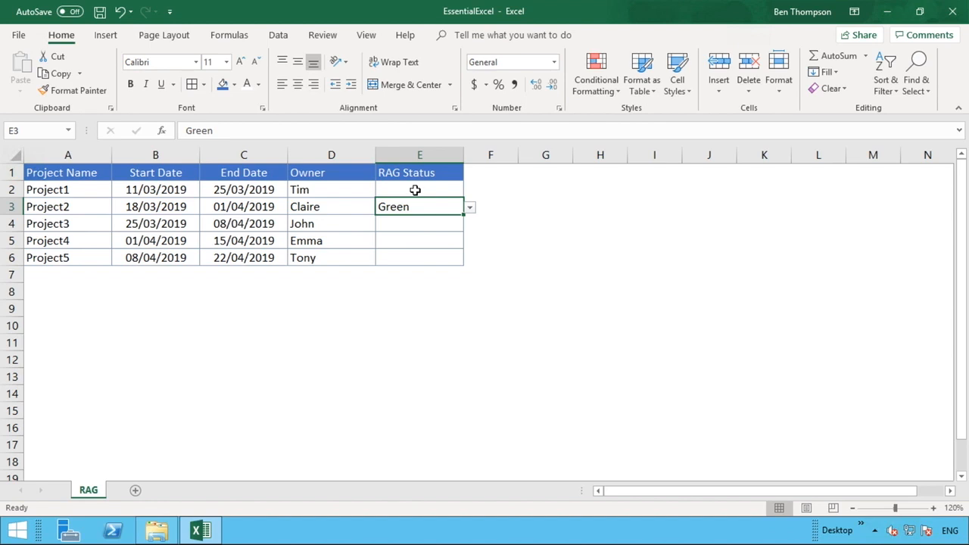
{"action": "left_click_drag", "start_coordinate": [415, 190], "coordinate": [411, 262]}
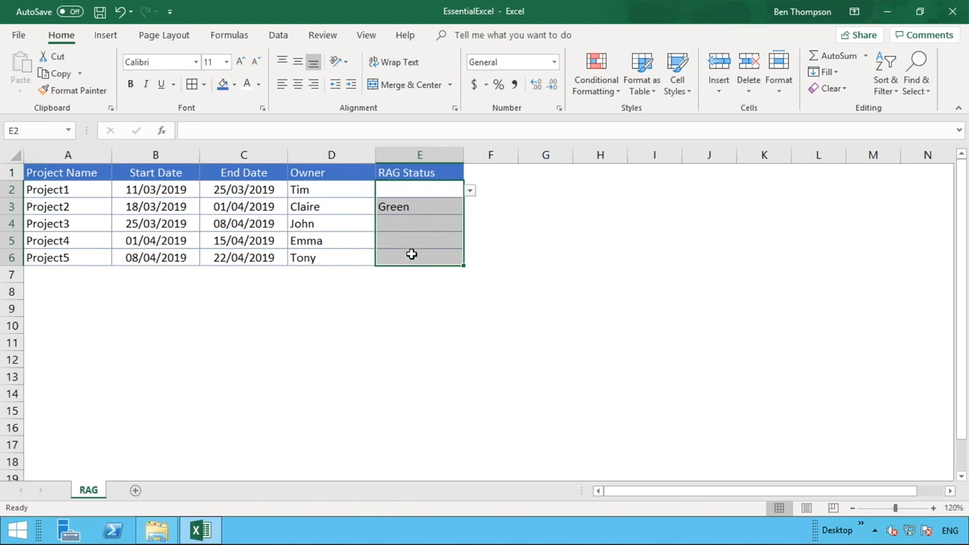
{"action": "left_click", "coordinate": [410, 155]}
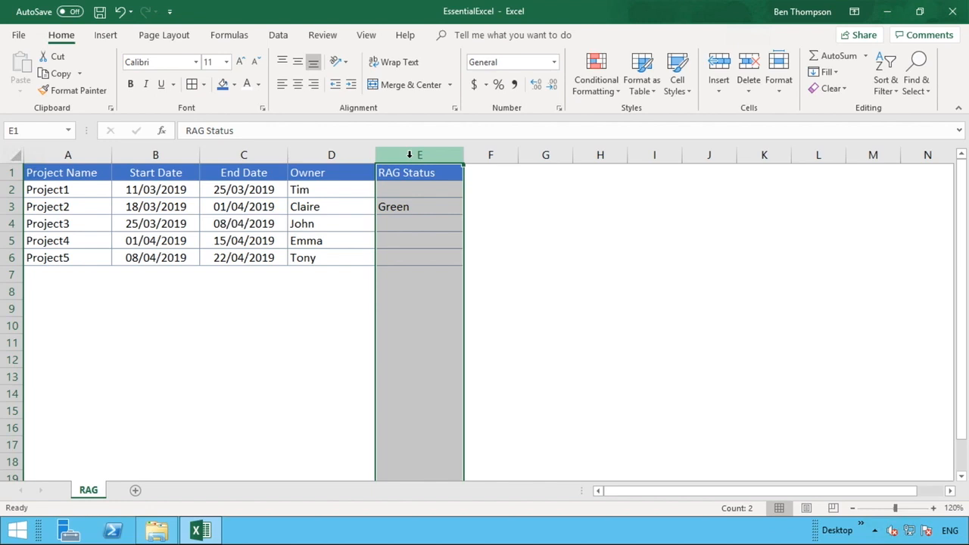
{"action": "left_click", "coordinate": [408, 259]}
{"action": "left_click_drag", "start_coordinate": [409, 259], "coordinate": [412, 189]}
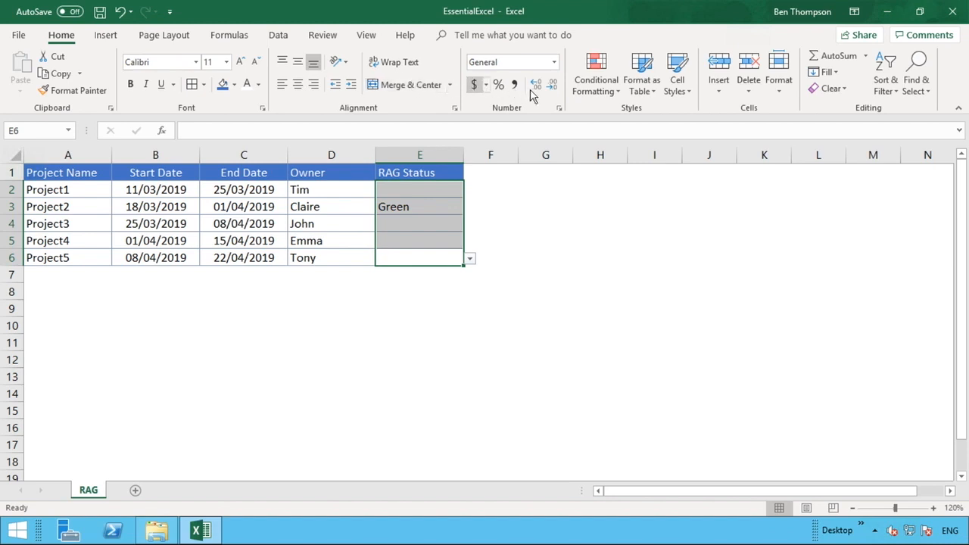
{"action": "left_click", "coordinate": [614, 100]}
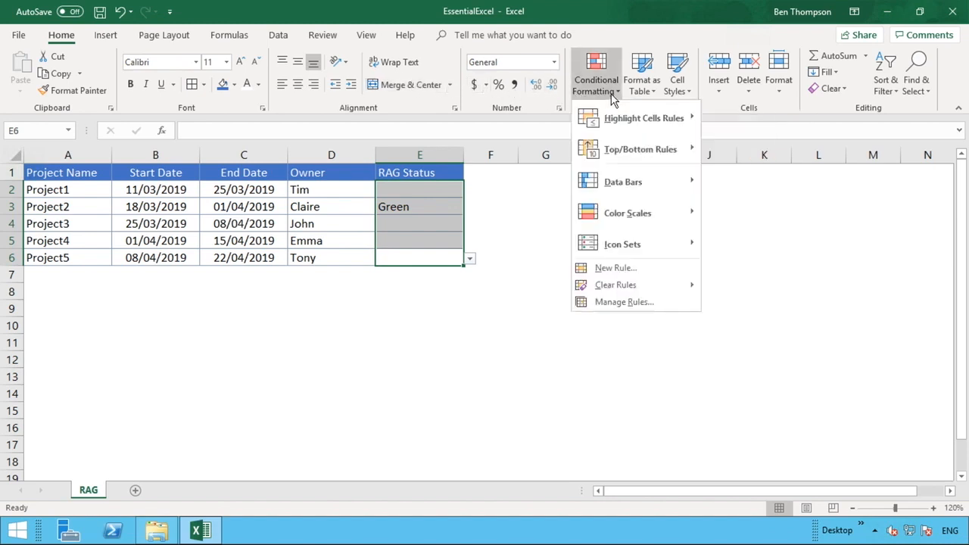
{"action": "left_click", "coordinate": [615, 271]}
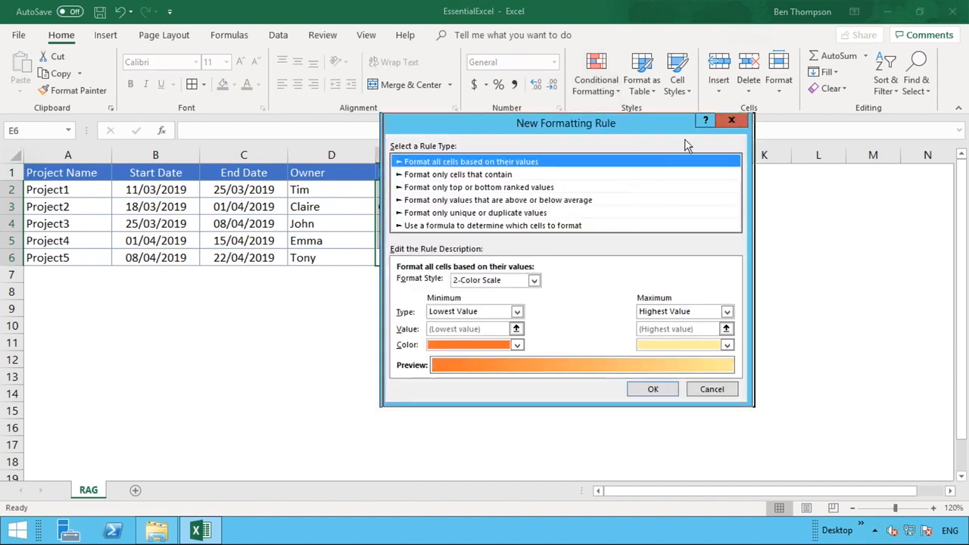
{"action": "left_click_drag", "start_coordinate": [621, 123], "coordinate": [741, 115]}
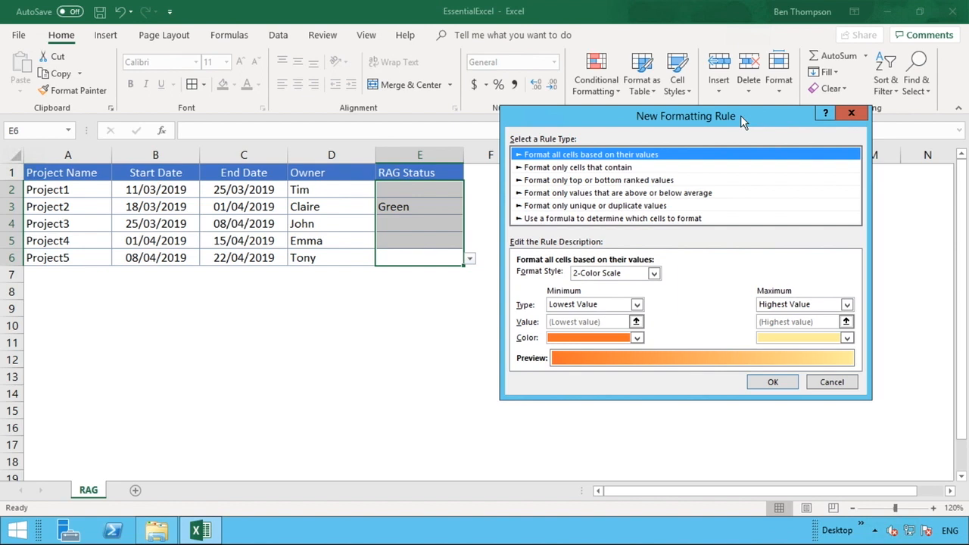
{"action": "left_click", "coordinate": [631, 169]}
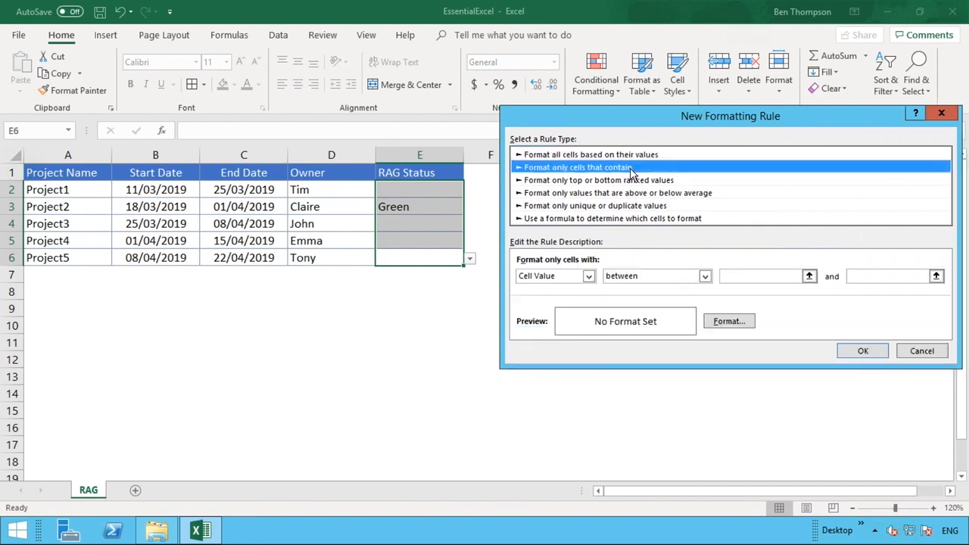
{"action": "left_click_drag", "start_coordinate": [633, 123], "coordinate": [621, 119]}
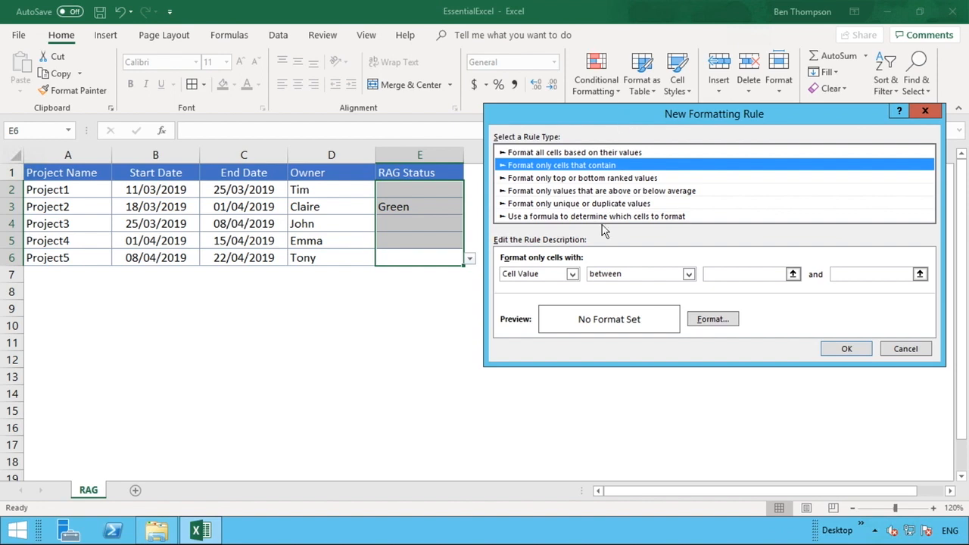
- Set the rule's condition to Specific Text containing "Green"
{"action": "left_click", "coordinate": [541, 274]}
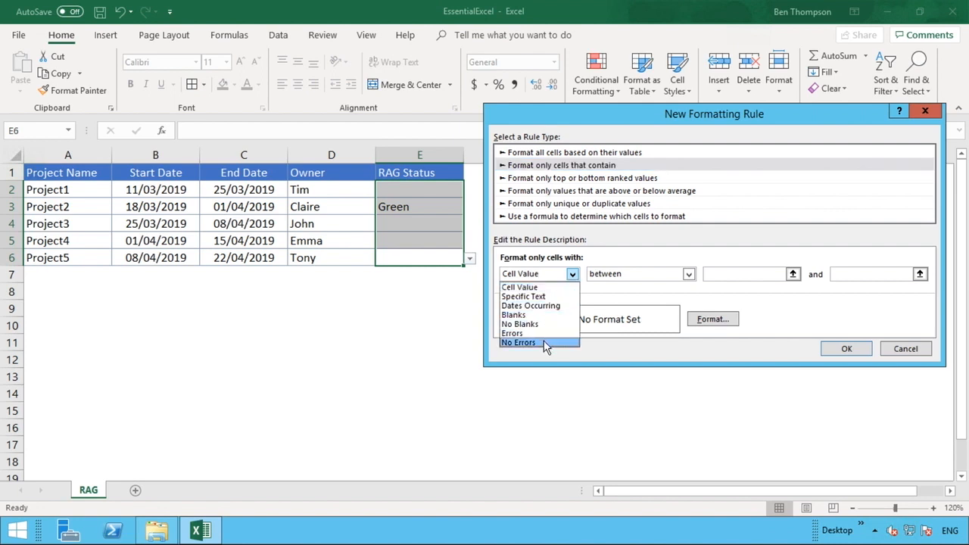
{"action": "left_click", "coordinate": [550, 298]}
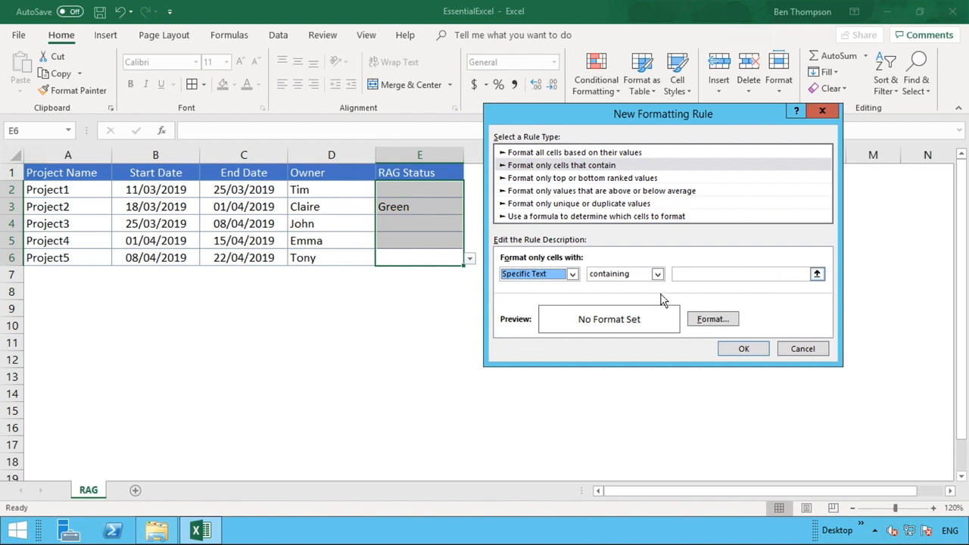
{"action": "left_click", "coordinate": [658, 275]}
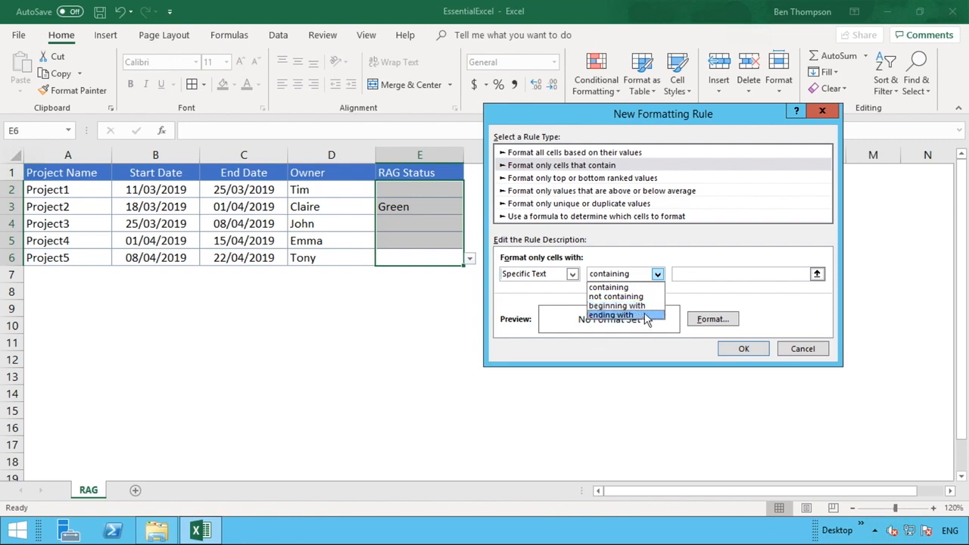
{"action": "left_click", "coordinate": [635, 289]}
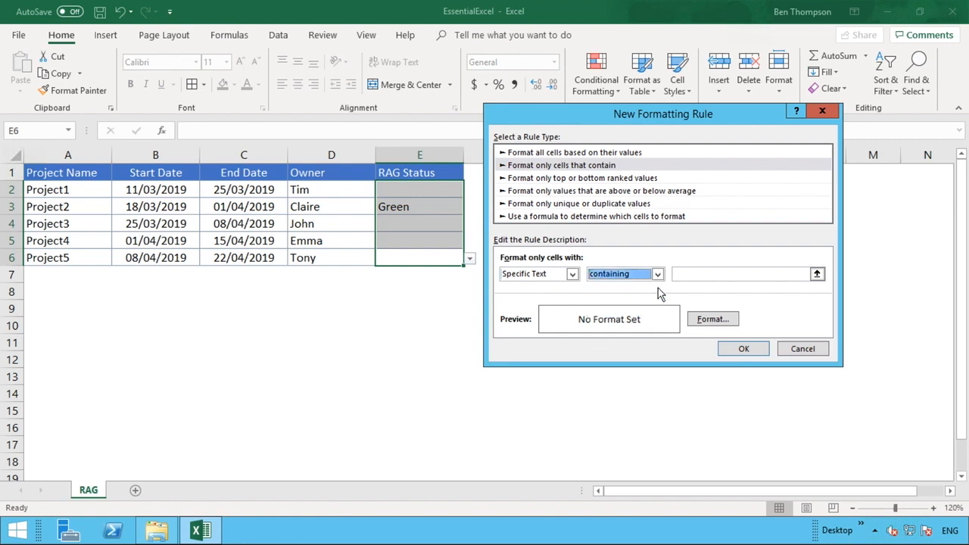
{"action": "left_click", "coordinate": [685, 274]}
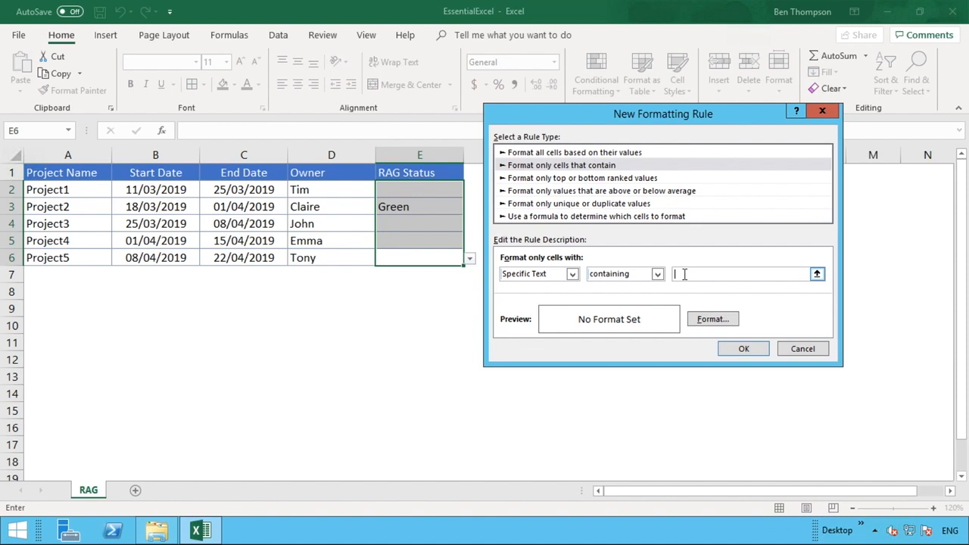
{"action": "type", "text": "Green"}
- Give the rule a standard green background fill and apply it to the RAG Status cells
{"action": "left_click", "coordinate": [709, 321]}
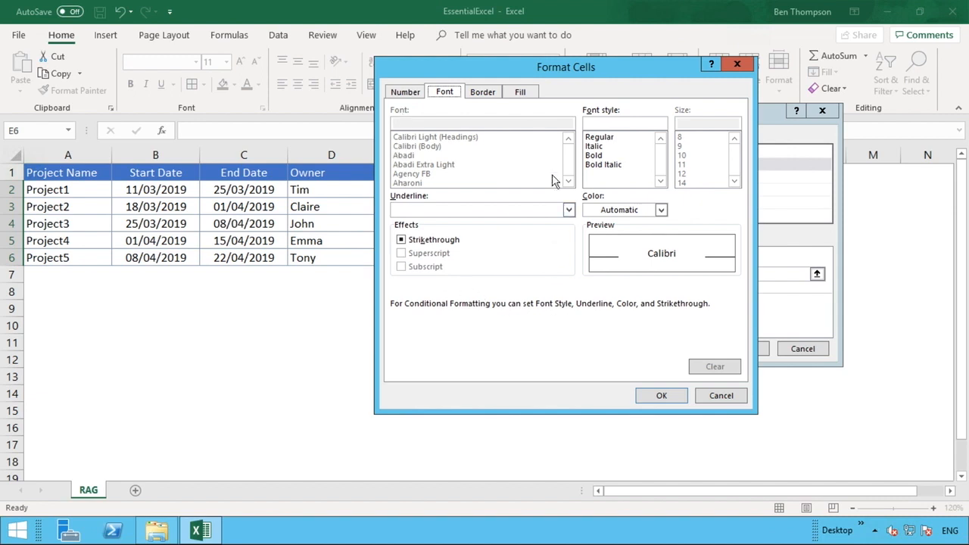
{"action": "left_click", "coordinate": [522, 93]}
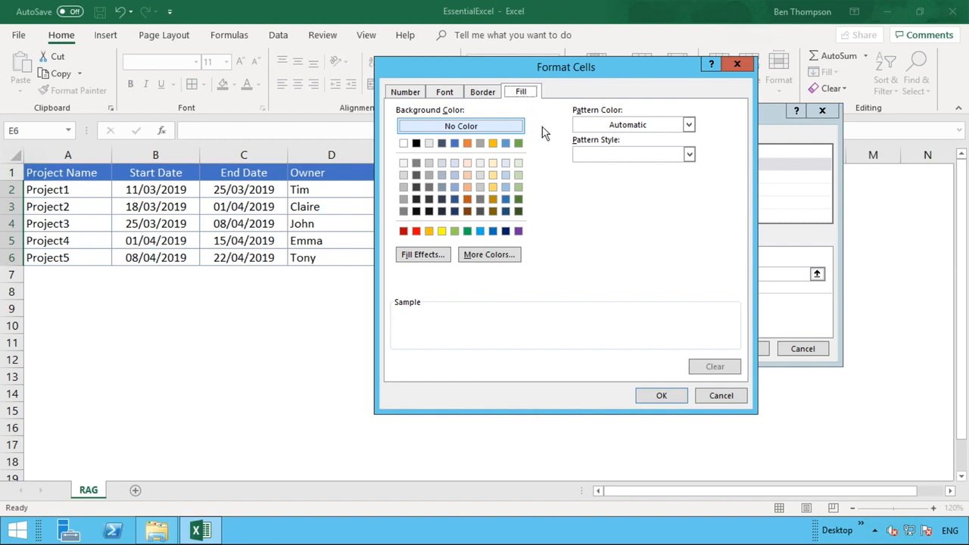
{"action": "left_click", "coordinate": [469, 231]}
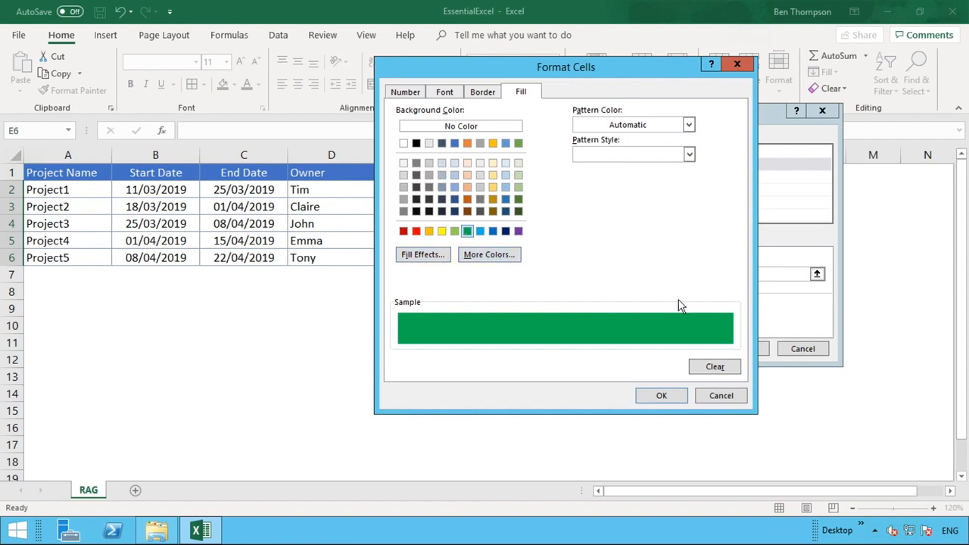
{"action": "left_click", "coordinate": [662, 396]}
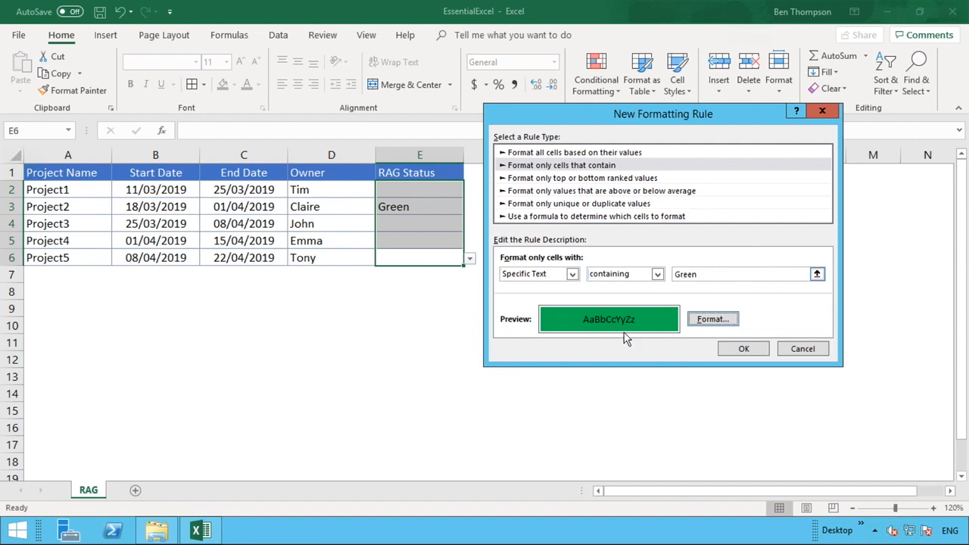
{"action": "left_click", "coordinate": [745, 349]}
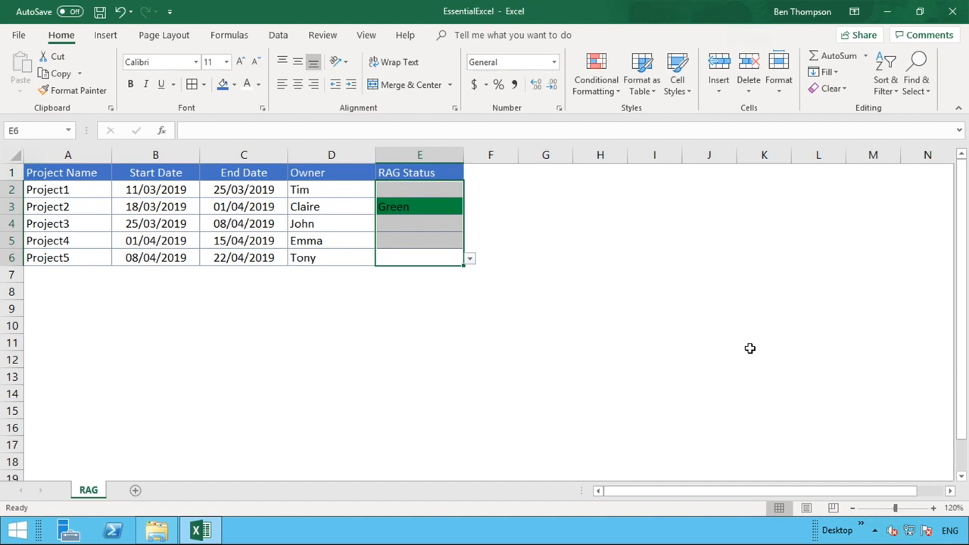
{"action": "left_click", "coordinate": [583, 219]}
- Change Project2's RAG Status to Amber and set Project4's RAG Status to Green
{"action": "left_click", "coordinate": [451, 210]}
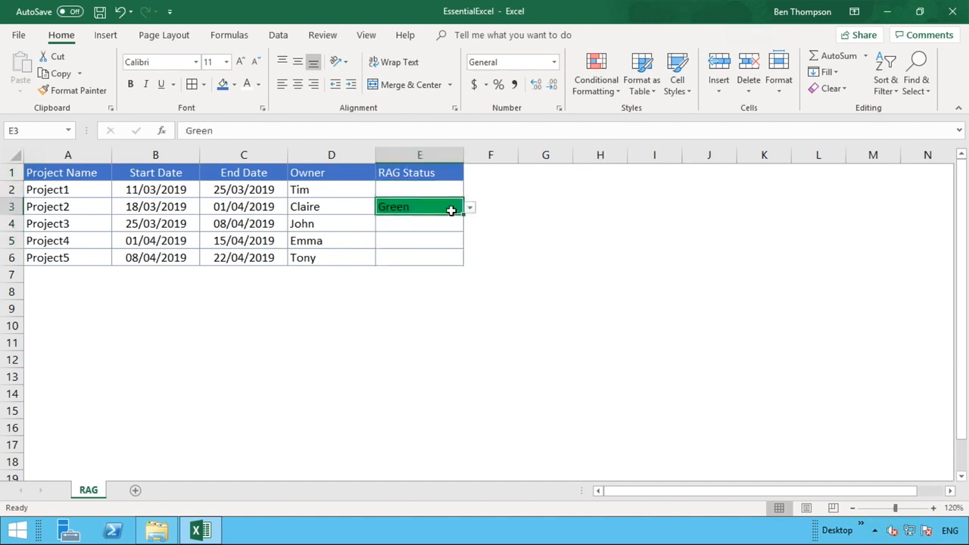
{"action": "left_click", "coordinate": [470, 207]}
{"action": "left_click", "coordinate": [444, 235]}
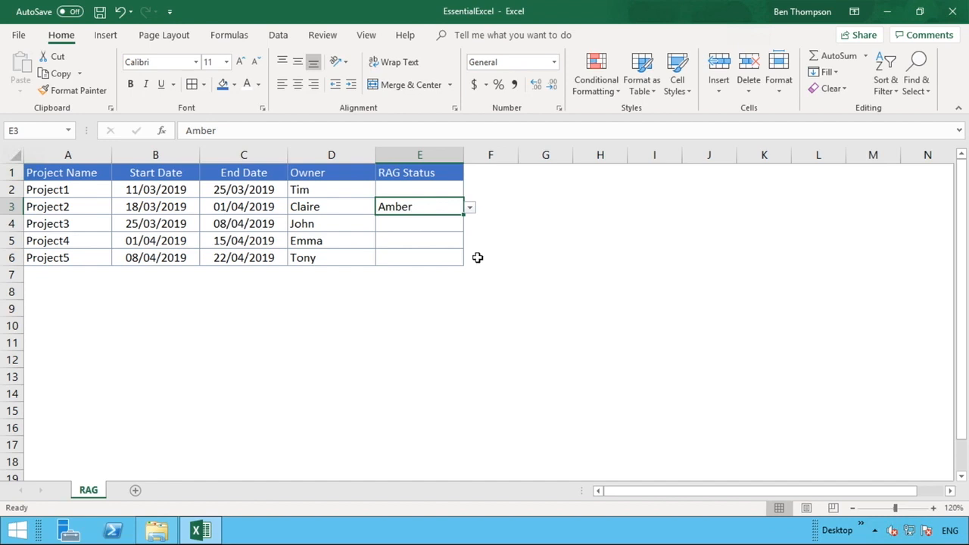
{"action": "left_click", "coordinate": [456, 241]}
{"action": "left_click", "coordinate": [469, 244]}
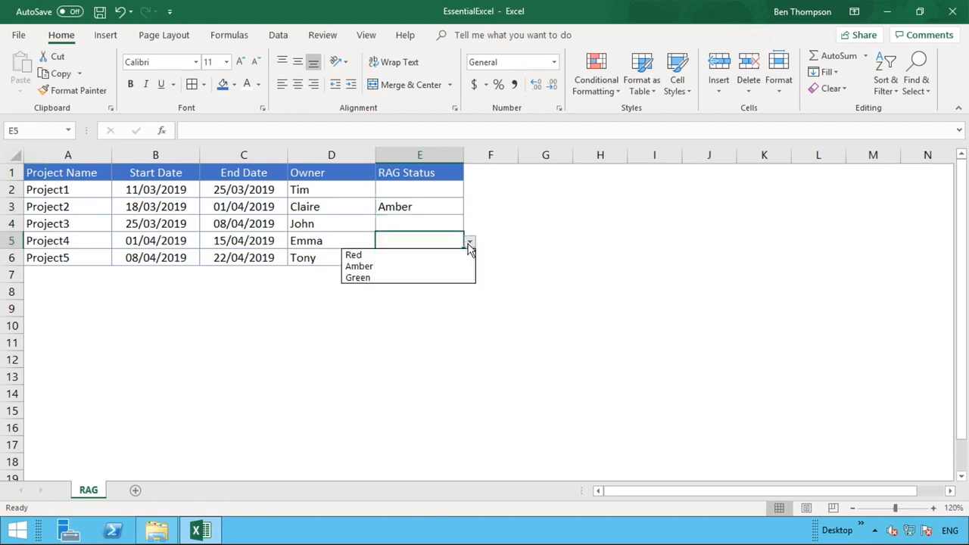
{"action": "left_click", "coordinate": [418, 278]}
{"action": "left_click", "coordinate": [443, 277]}
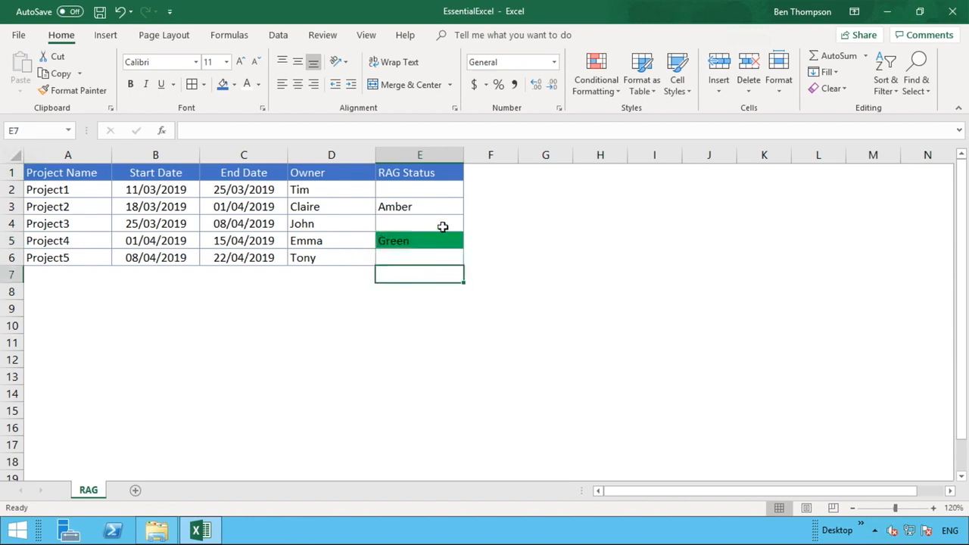
- Set the RAG Status of Project1 in cell E2 to Green
{"action": "left_click", "coordinate": [444, 226]}
{"action": "left_click", "coordinate": [477, 224]}
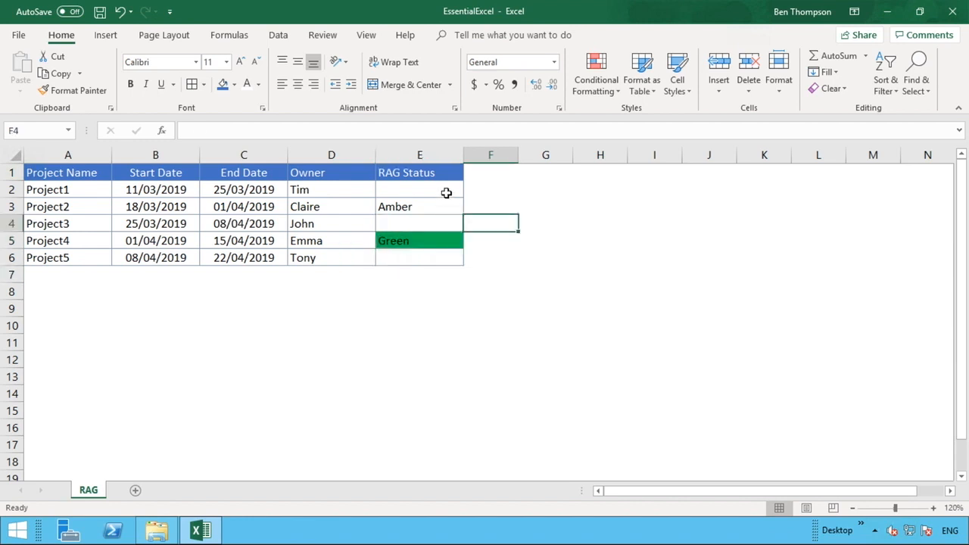
{"action": "left_click", "coordinate": [446, 191]}
{"action": "left_click", "coordinate": [470, 191]}
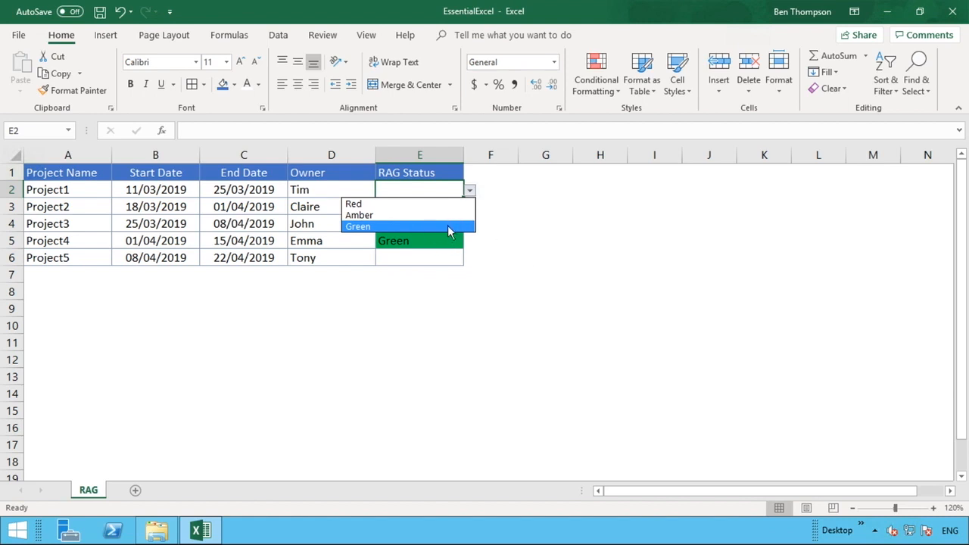
{"action": "left_click", "coordinate": [448, 225]}
{"action": "left_click", "coordinate": [448, 225]}
{"action": "left_click", "coordinate": [499, 236]}
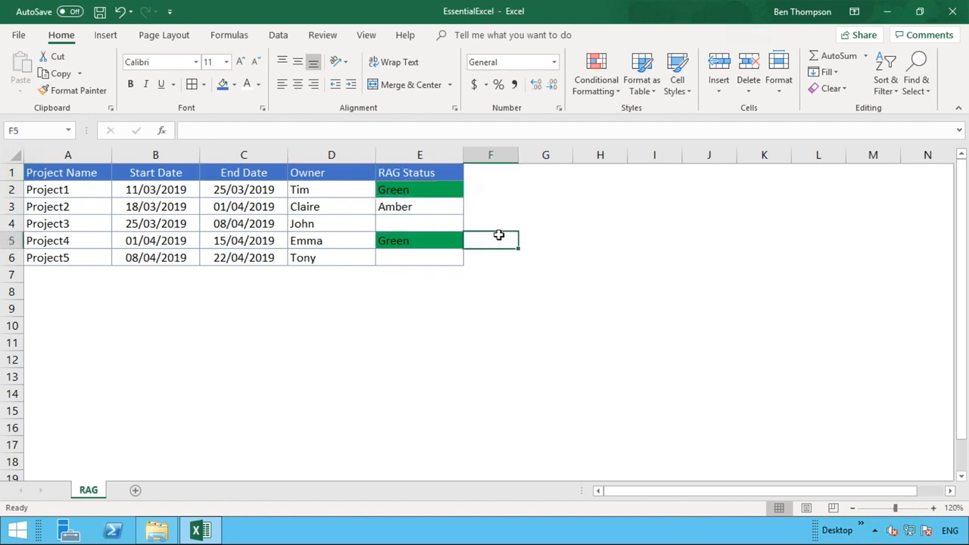
- Create a conditional formatting rule on E2:E6 for cells with Specific Text containing "Amber"
{"action": "left_click", "coordinate": [445, 188]}
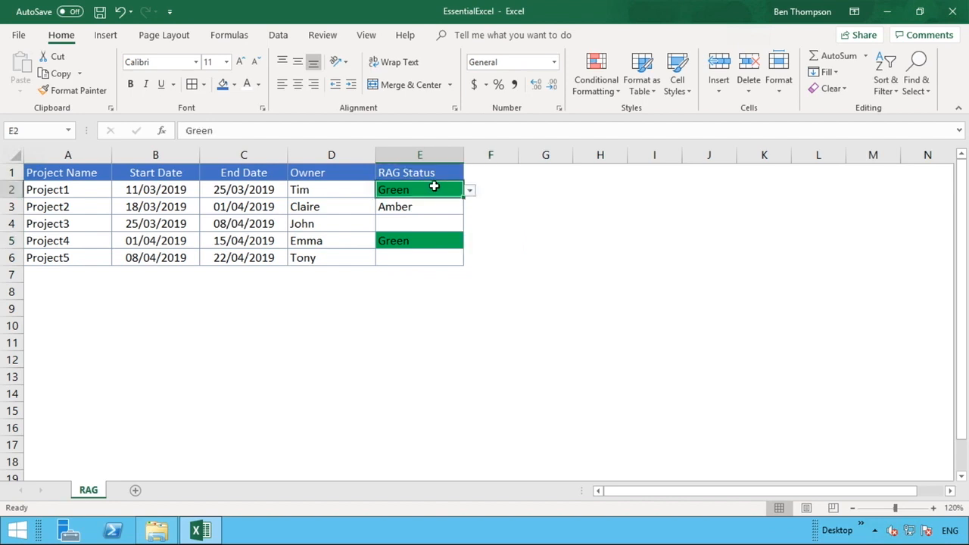
{"action": "left_click_drag", "start_coordinate": [429, 227], "coordinate": [427, 260]}
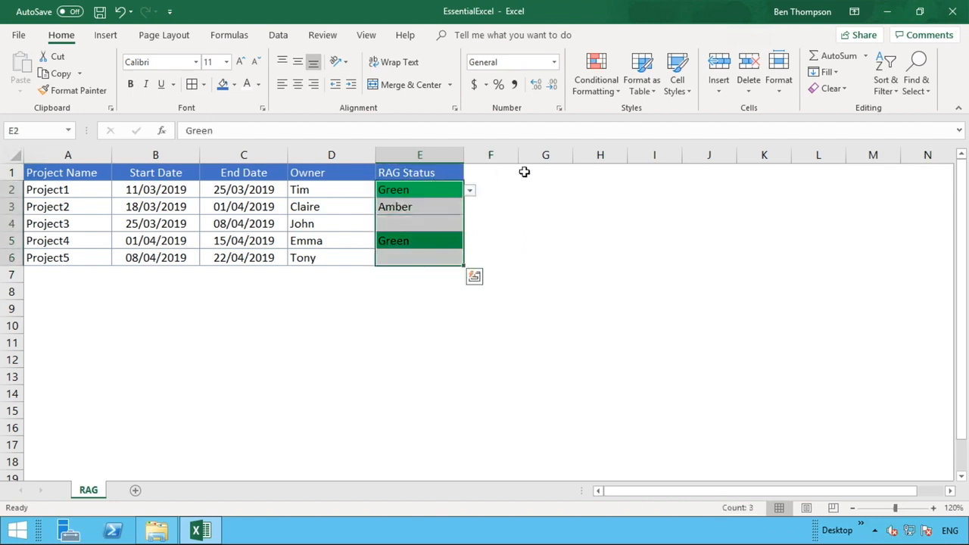
{"action": "left_click", "coordinate": [614, 89]}
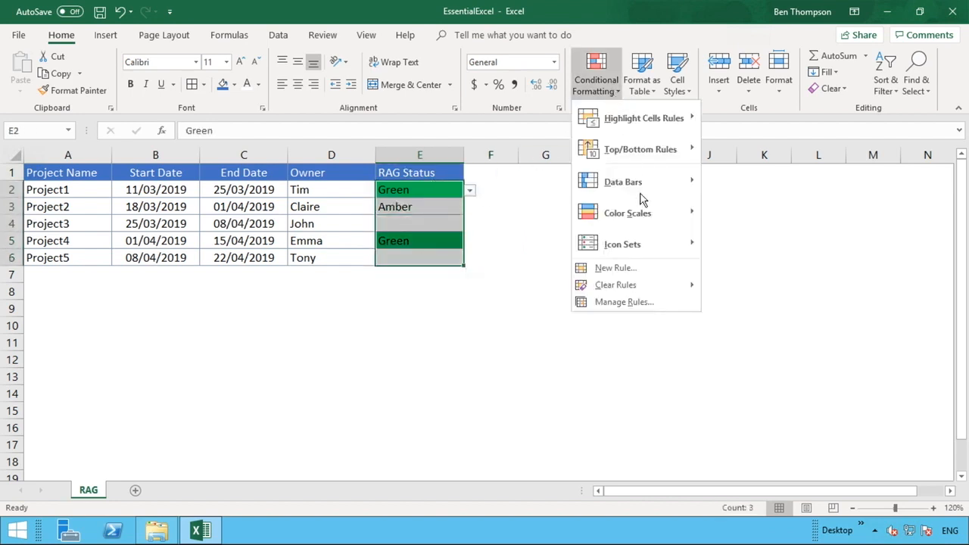
{"action": "left_click", "coordinate": [618, 269]}
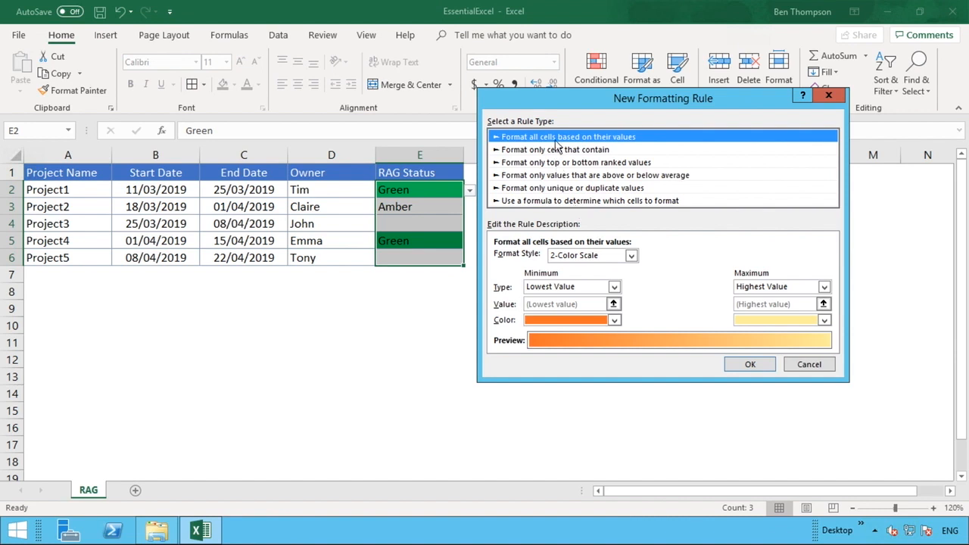
{"action": "left_click", "coordinate": [558, 150]}
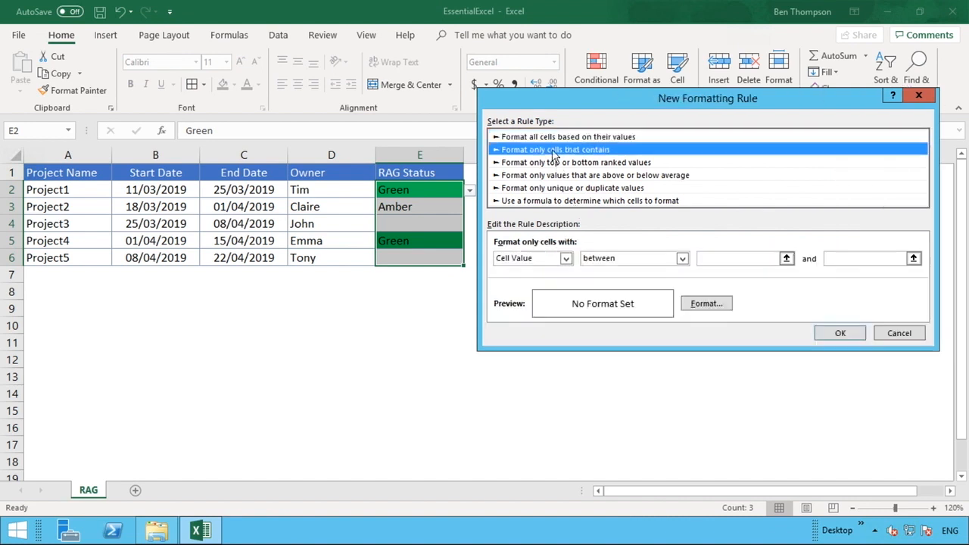
{"action": "left_click", "coordinate": [566, 259]}
{"action": "left_click", "coordinate": [559, 280]}
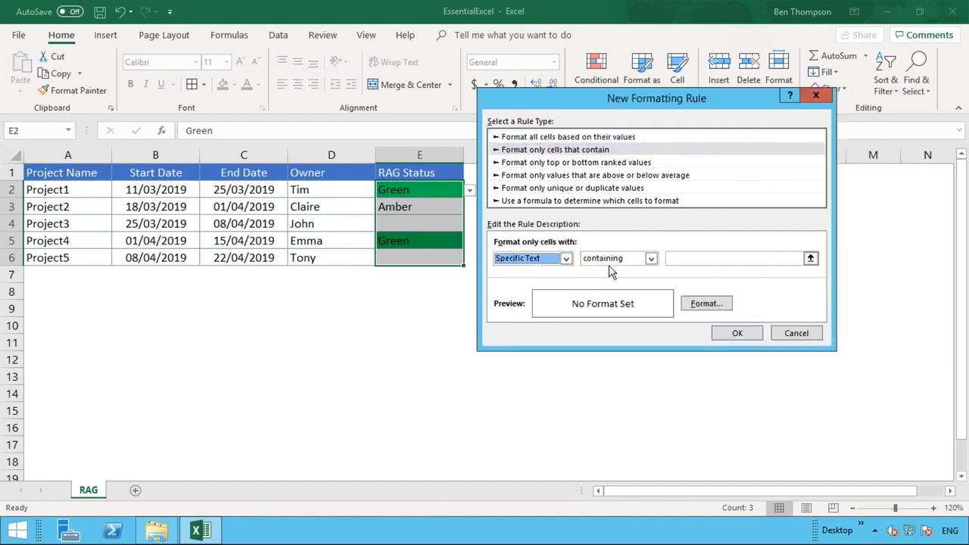
{"action": "left_click", "coordinate": [684, 259]}
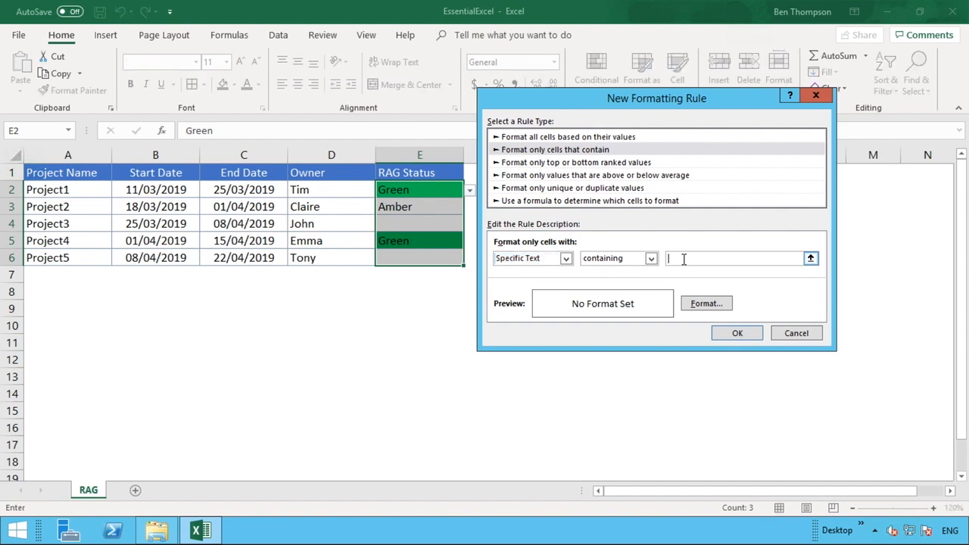
{"action": "type", "text": "Amber"}
- Give the Amber rule a standard orange background fill and apply it to the RAG Status cells
{"action": "left_click", "coordinate": [704, 304]}
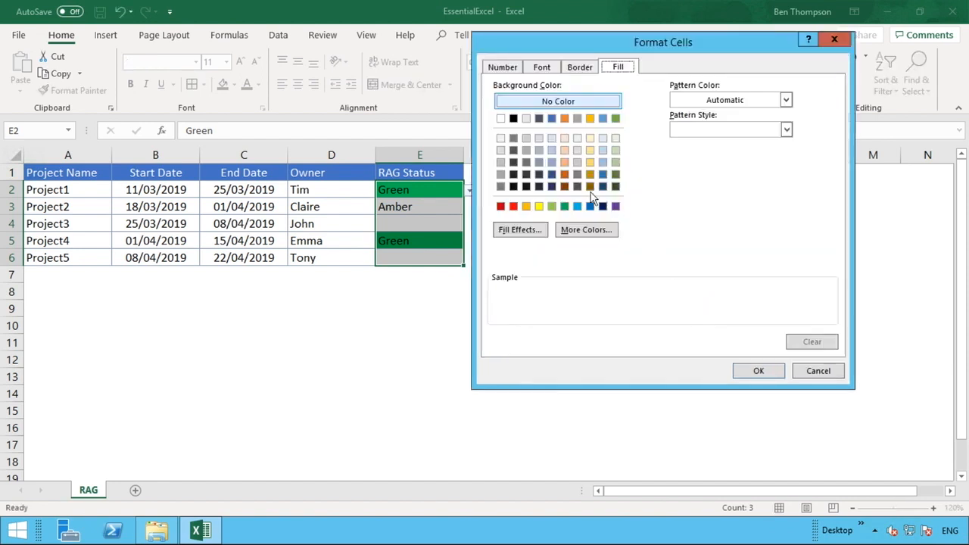
{"action": "left_click", "coordinate": [527, 206]}
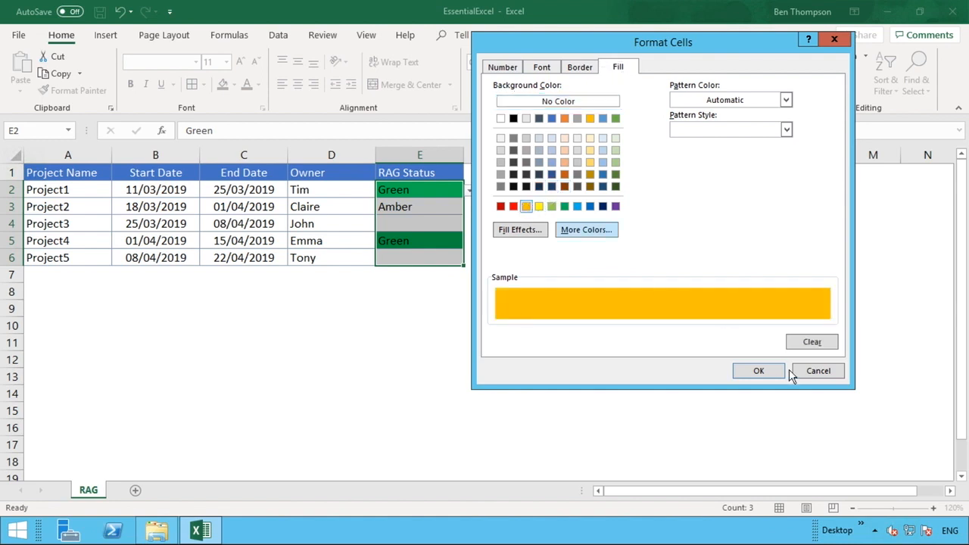
{"action": "left_click", "coordinate": [759, 371]}
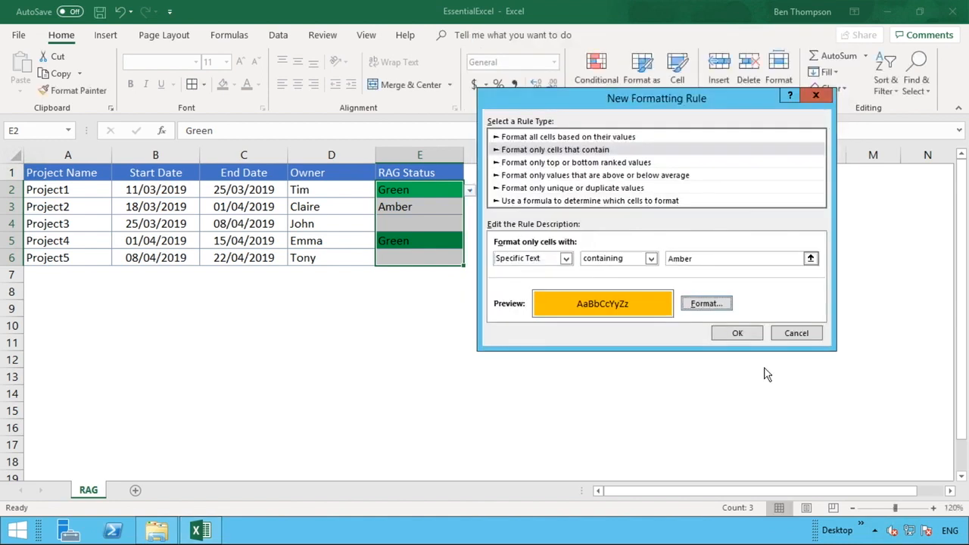
{"action": "left_click", "coordinate": [749, 335]}
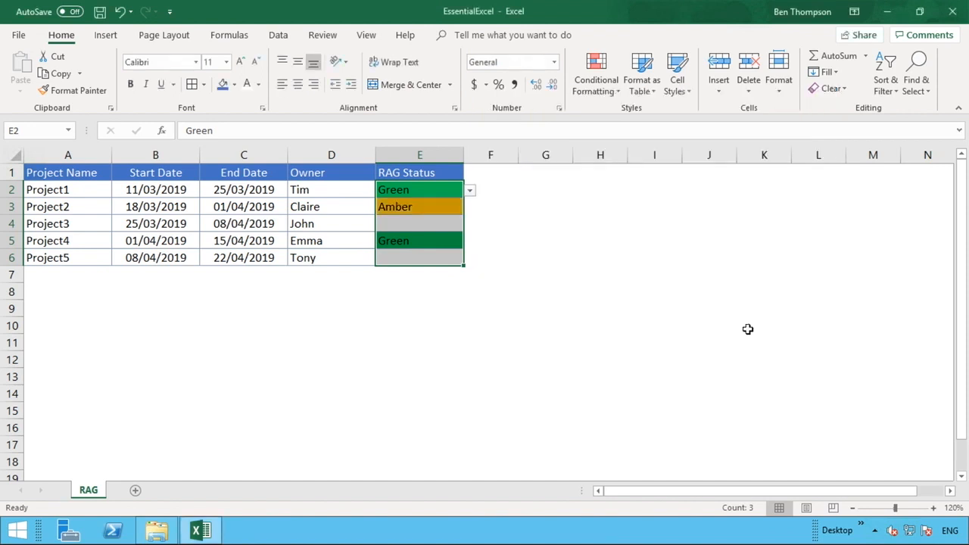
{"action": "left_click", "coordinate": [577, 278]}
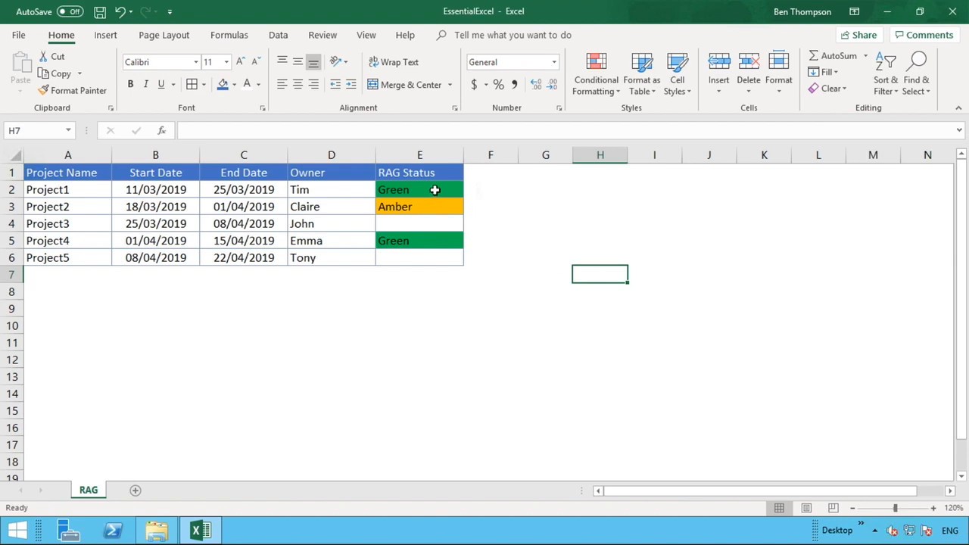
- Create another conditional formatting rule on E2:E6 for cells with Specific Text containing "Red"
{"action": "left_click_drag", "start_coordinate": [428, 189], "coordinate": [422, 256]}
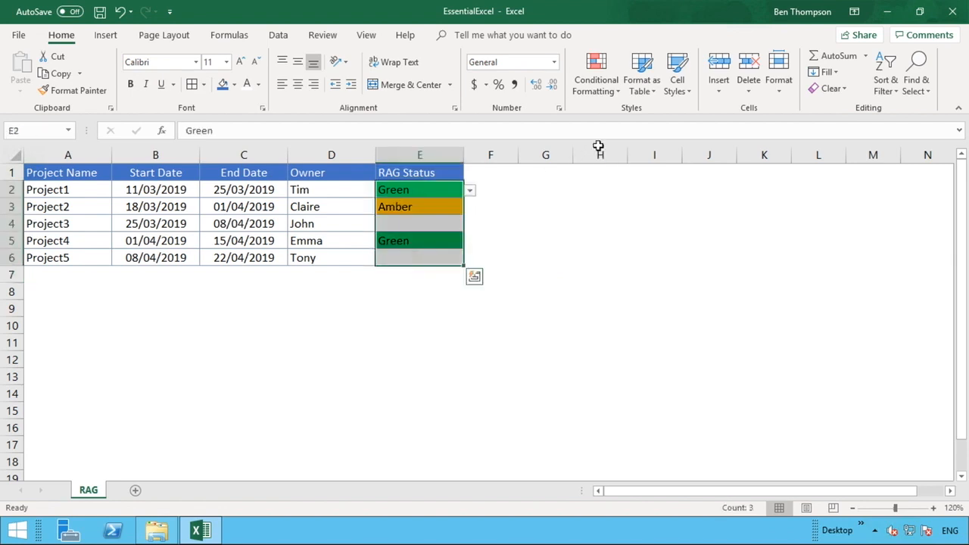
{"action": "left_click", "coordinate": [610, 89]}
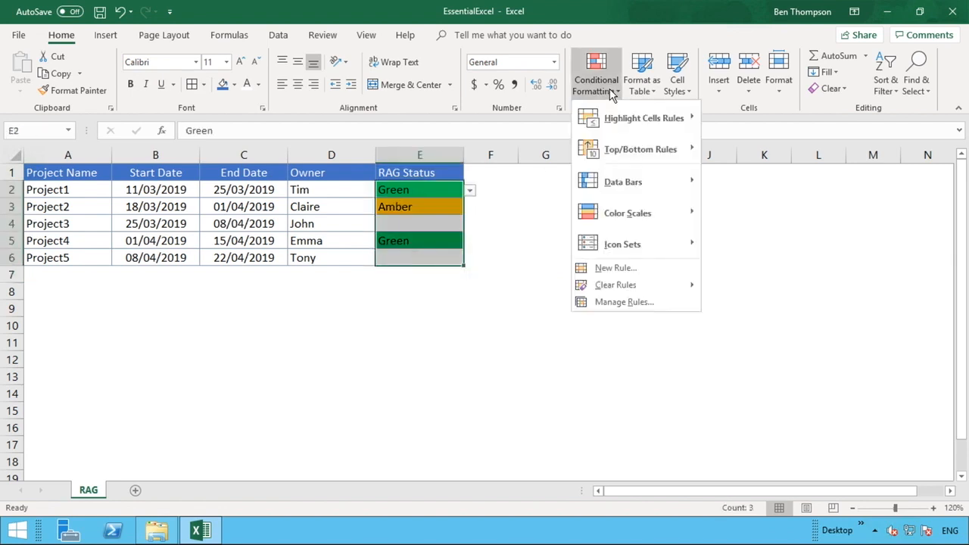
{"action": "left_click", "coordinate": [615, 268]}
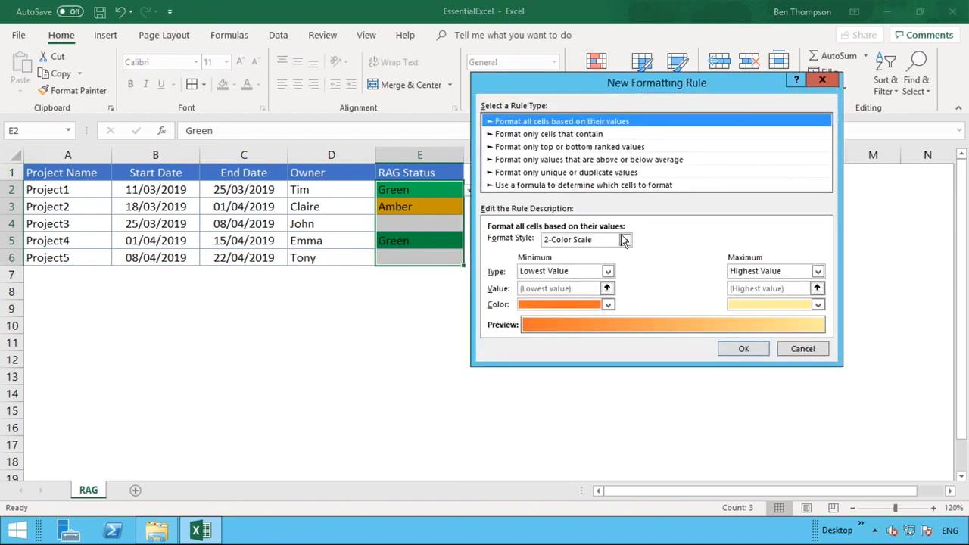
{"action": "left_click", "coordinate": [571, 134]}
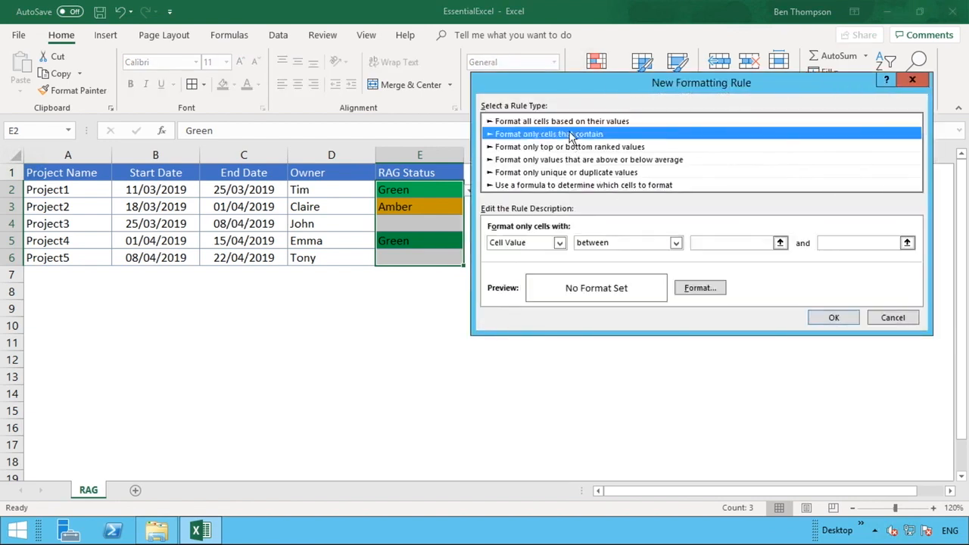
{"action": "left_click", "coordinate": [559, 242]}
{"action": "left_click", "coordinate": [549, 263]}
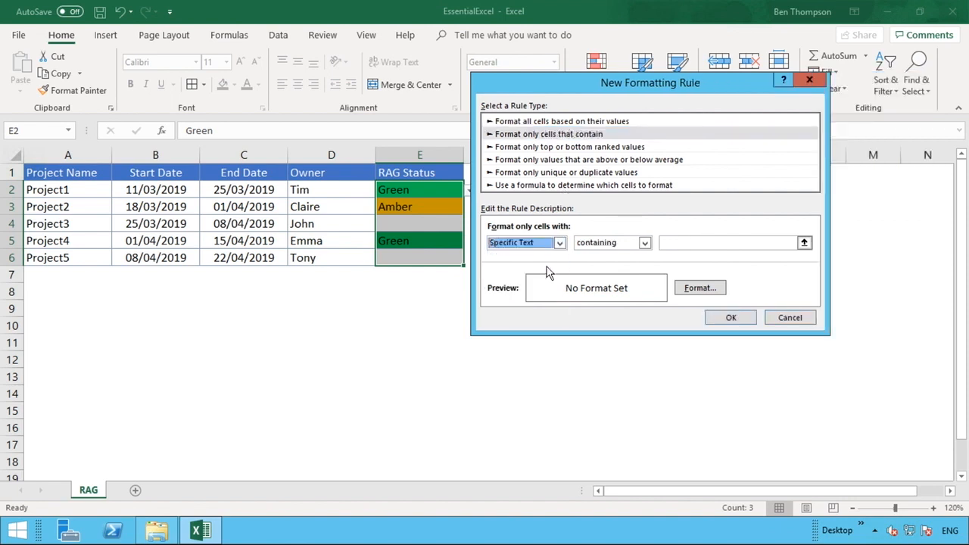
{"action": "left_click", "coordinate": [701, 244]}
{"action": "type", "text": "Red"}
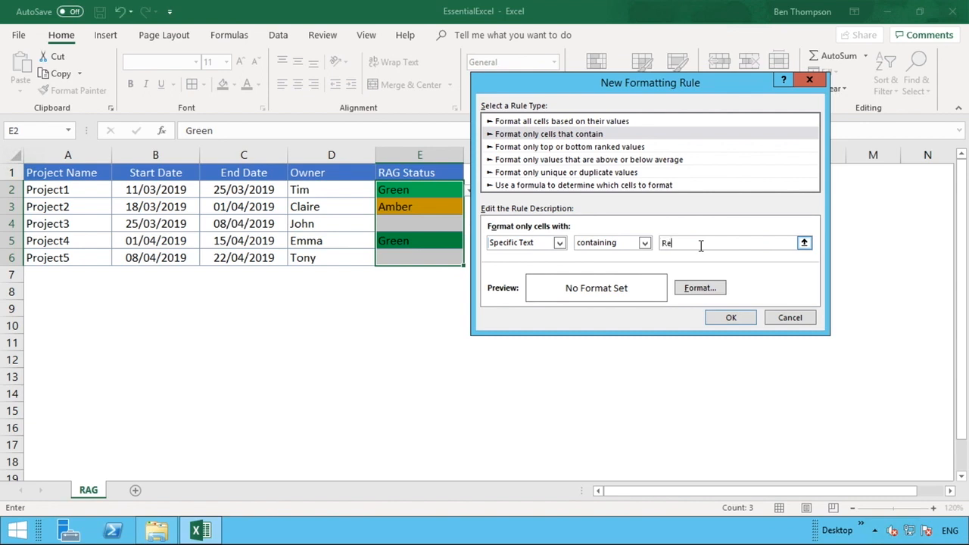
- Give the Red rule a standard red background fill and apply it to the RAG Status cells
{"action": "left_click", "coordinate": [700, 288]}
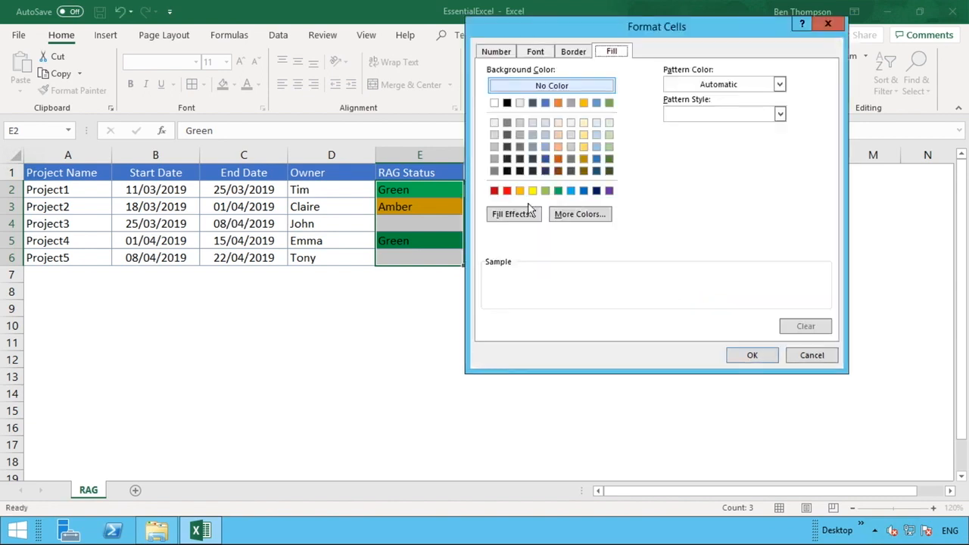
{"action": "left_click", "coordinate": [507, 191]}
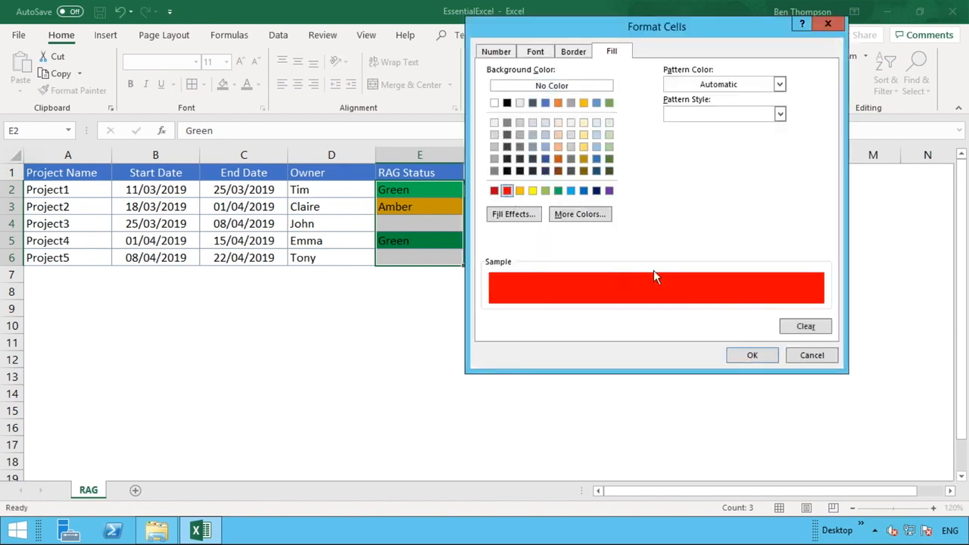
{"action": "left_click", "coordinate": [767, 355]}
{"action": "left_click", "coordinate": [732, 318]}
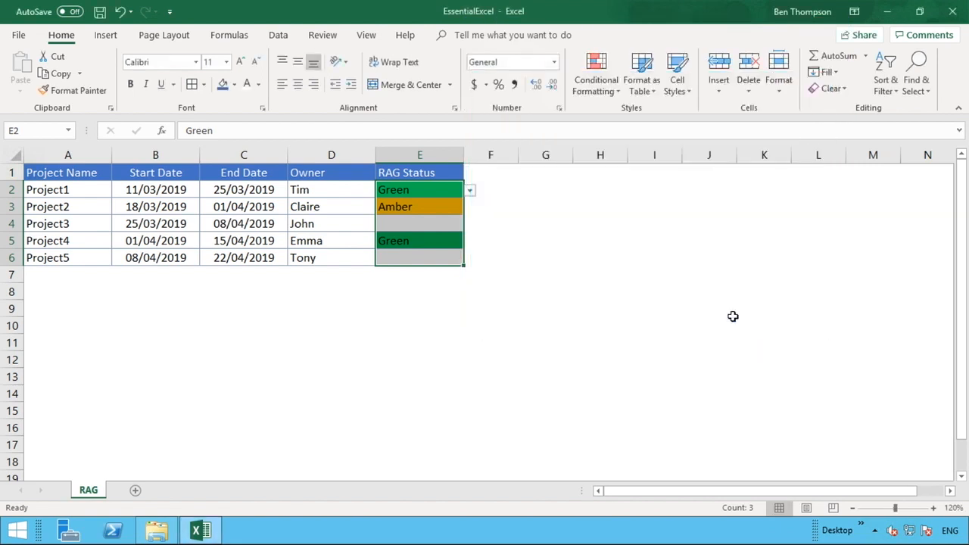
{"action": "left_click", "coordinate": [506, 247]}
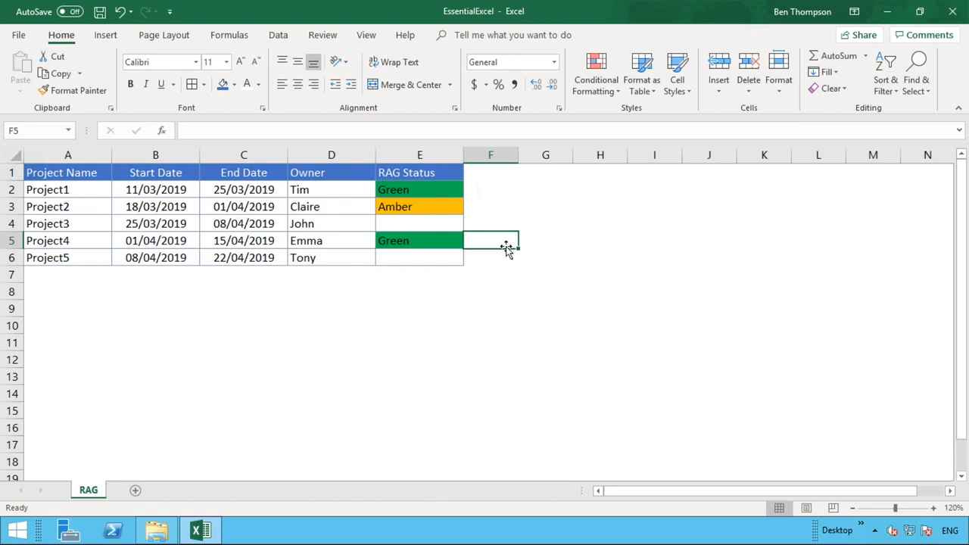
- Set the RAG Status of Project3 in cell E4 to Red
{"action": "left_click", "coordinate": [459, 224]}
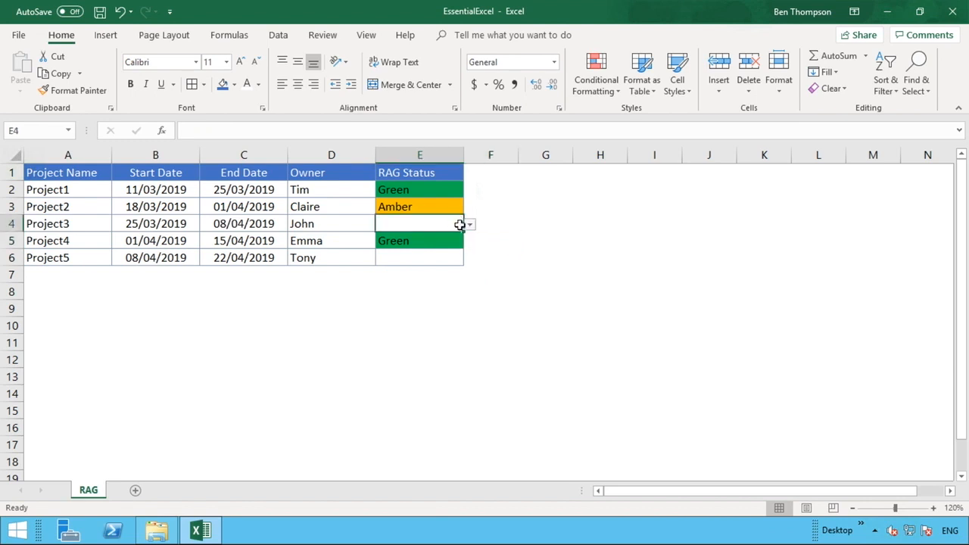
{"action": "left_click", "coordinate": [469, 226]}
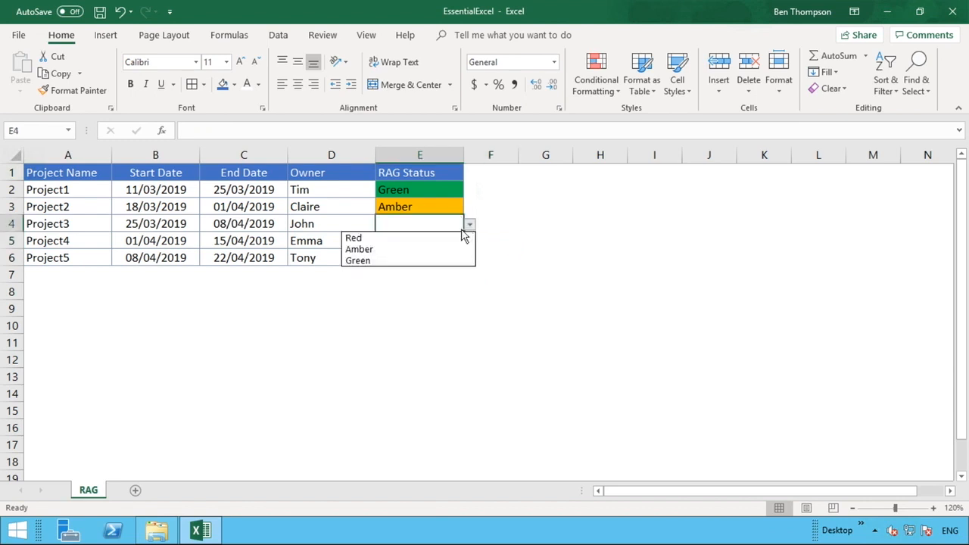
{"action": "left_click", "coordinate": [424, 237]}
{"action": "key", "text": "Down"}
{"action": "key", "text": "Down"}
{"action": "key", "text": "Down"}
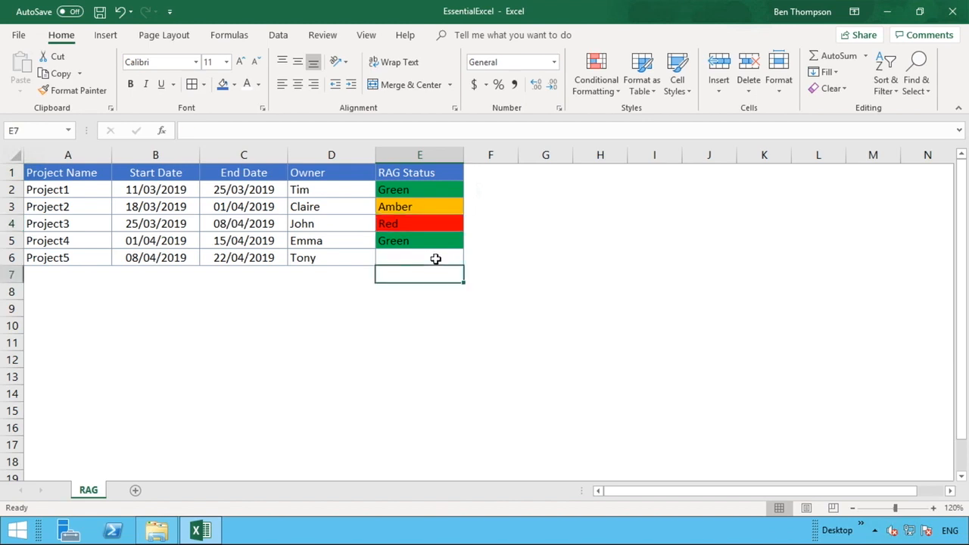
- Set the RAG Status of Project5 in cell E6 to Amber
{"action": "left_click", "coordinate": [435, 259]}
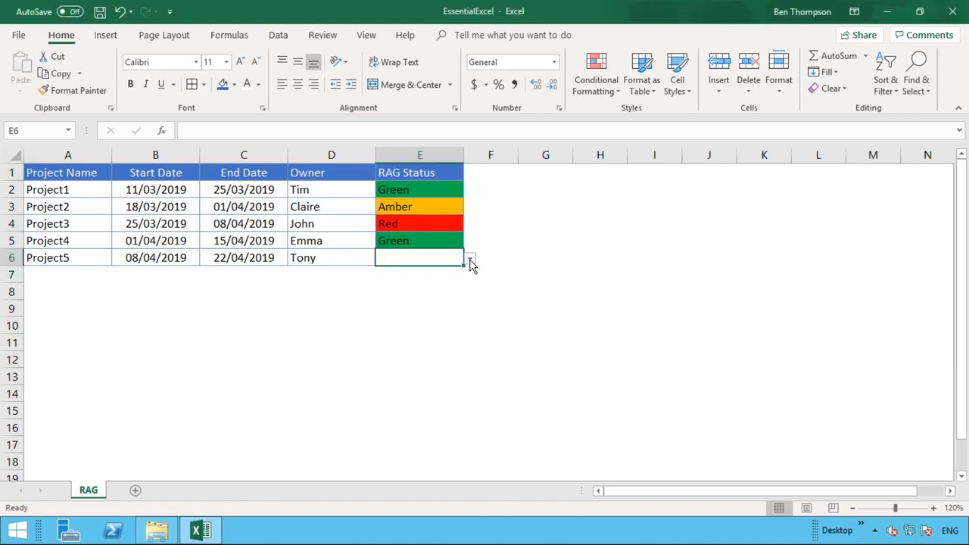
{"action": "left_click", "coordinate": [470, 262]}
{"action": "left_click", "coordinate": [417, 283]}
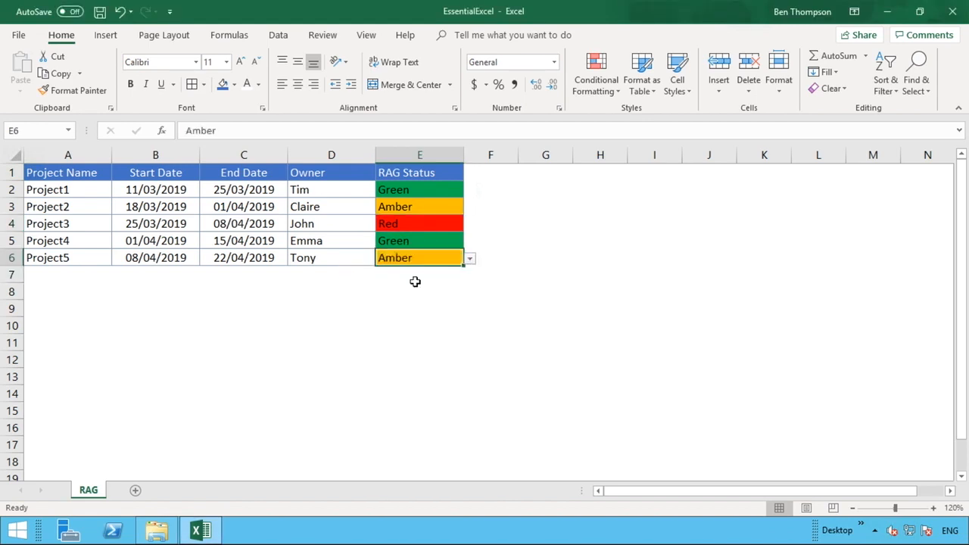
{"action": "left_click", "coordinate": [456, 299]}
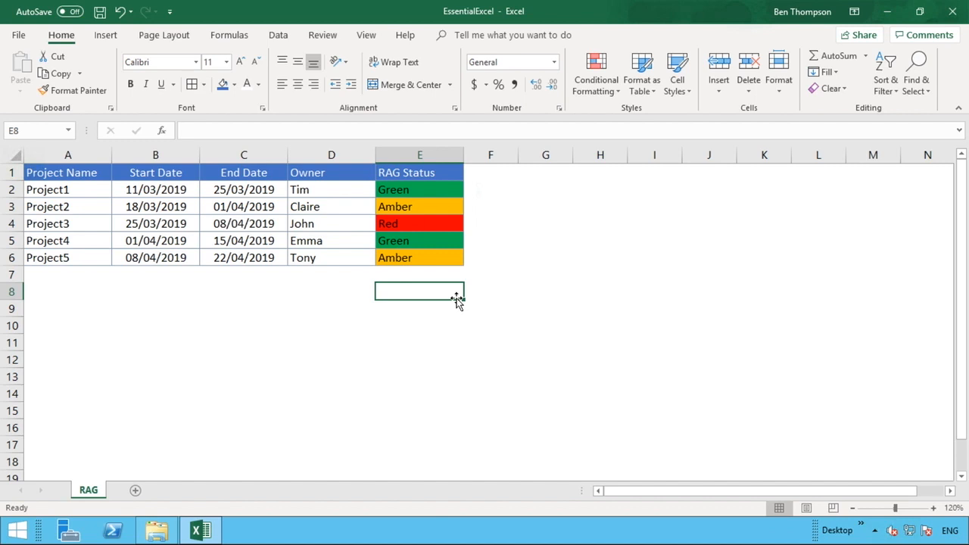
{"action": "left_click", "coordinate": [438, 260]}
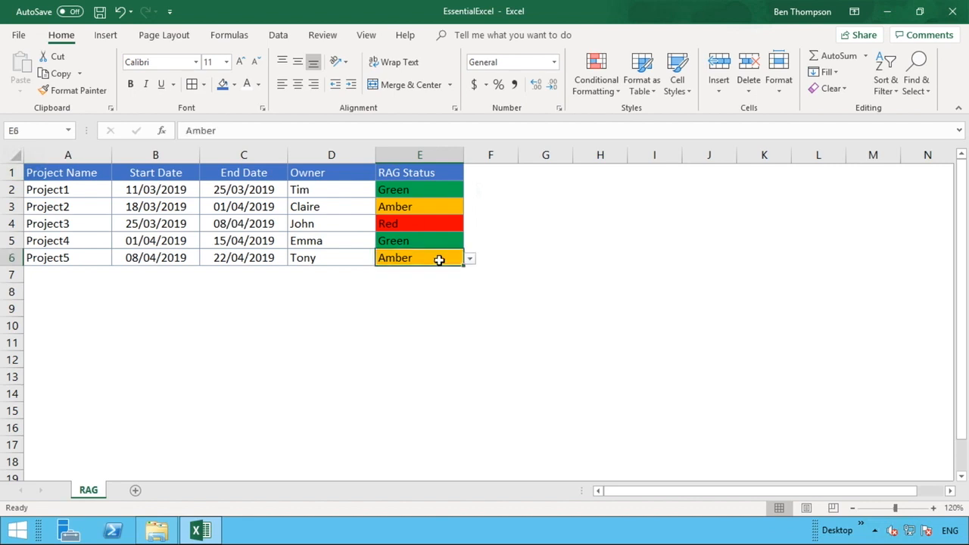